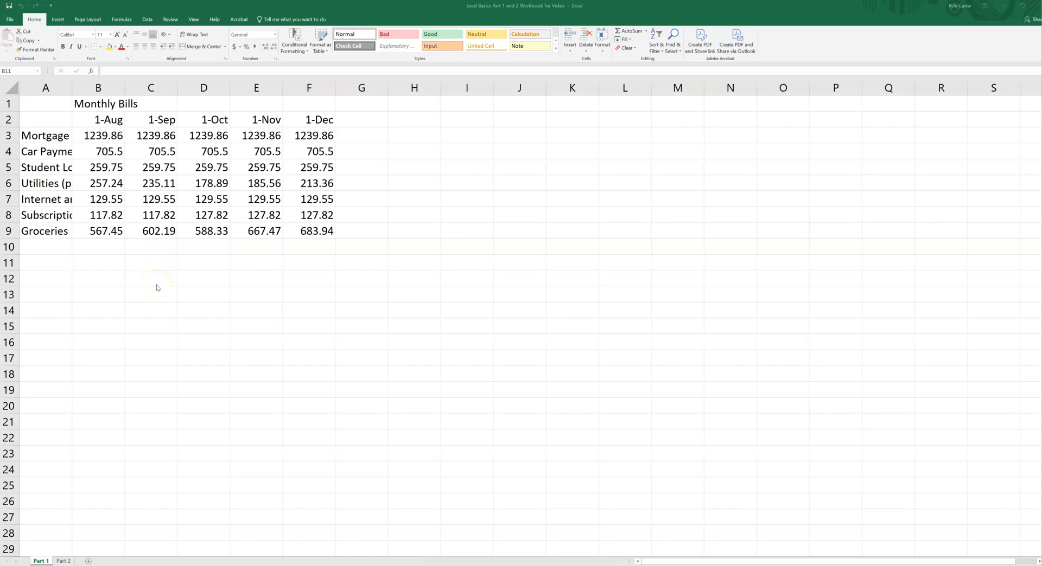
left_click(58, 171)
left_click(54, 152)
left_click(56, 184)
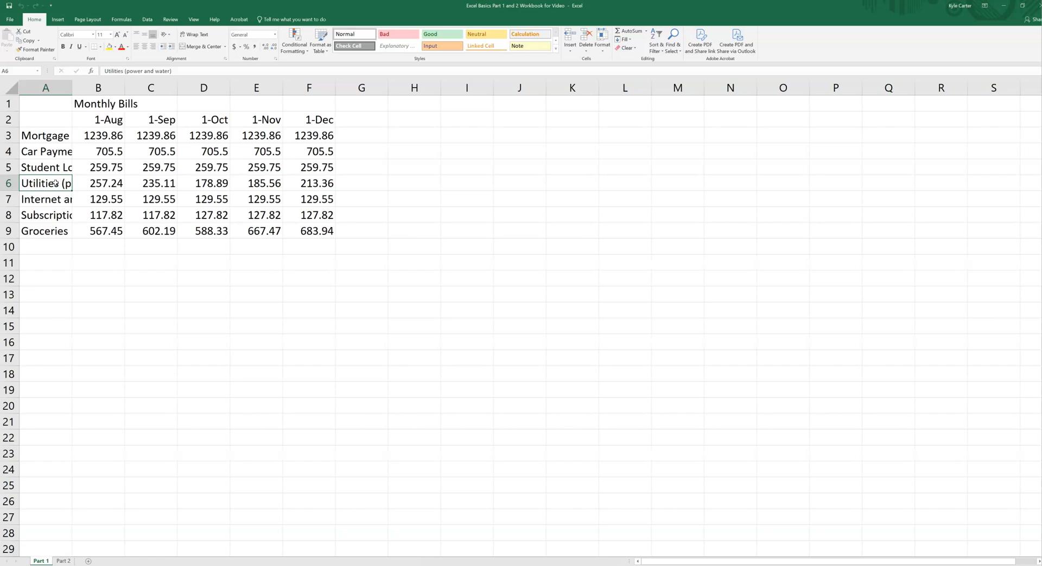
left_click(93, 105)
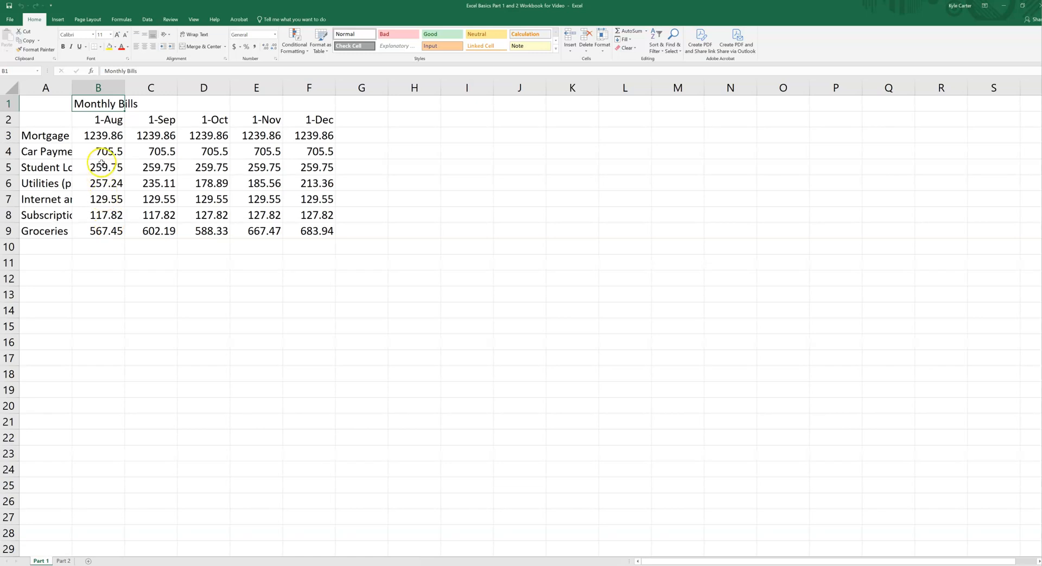
left_click(90, 138)
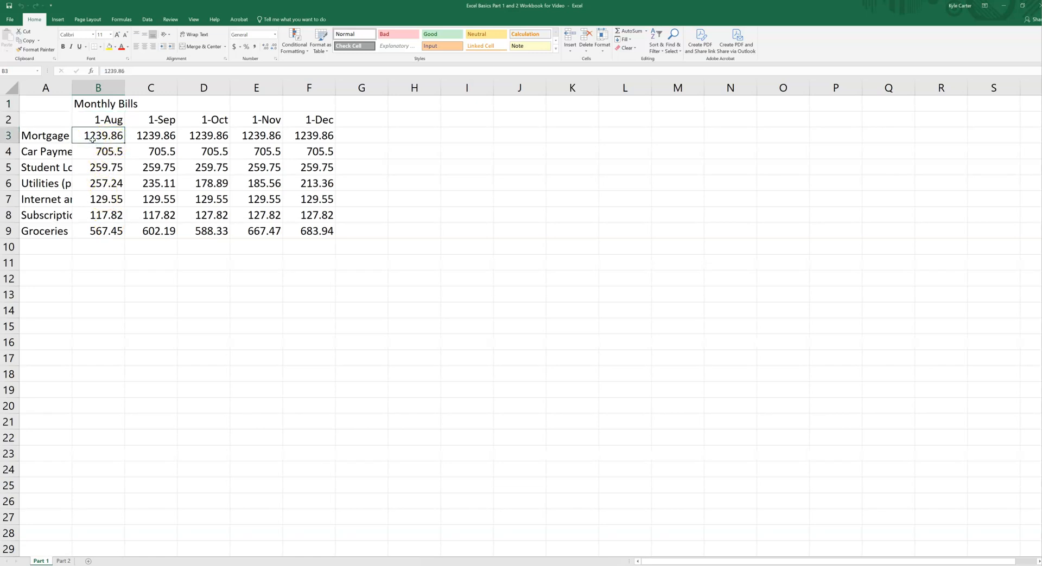
left_click(100, 154)
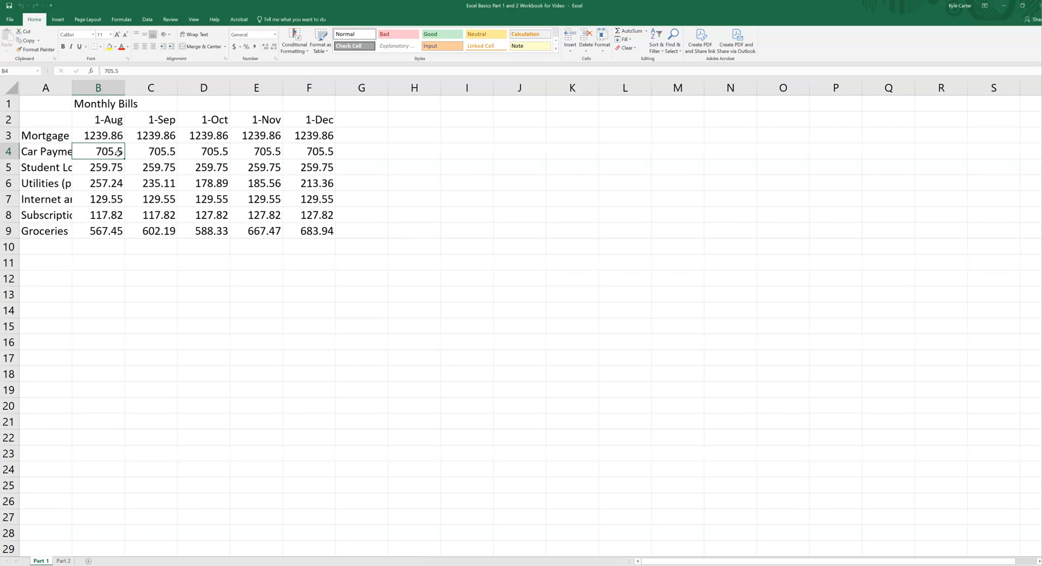
Merge and center the Monthly Bills title across cells A1 through F1.
left_click(42, 107)
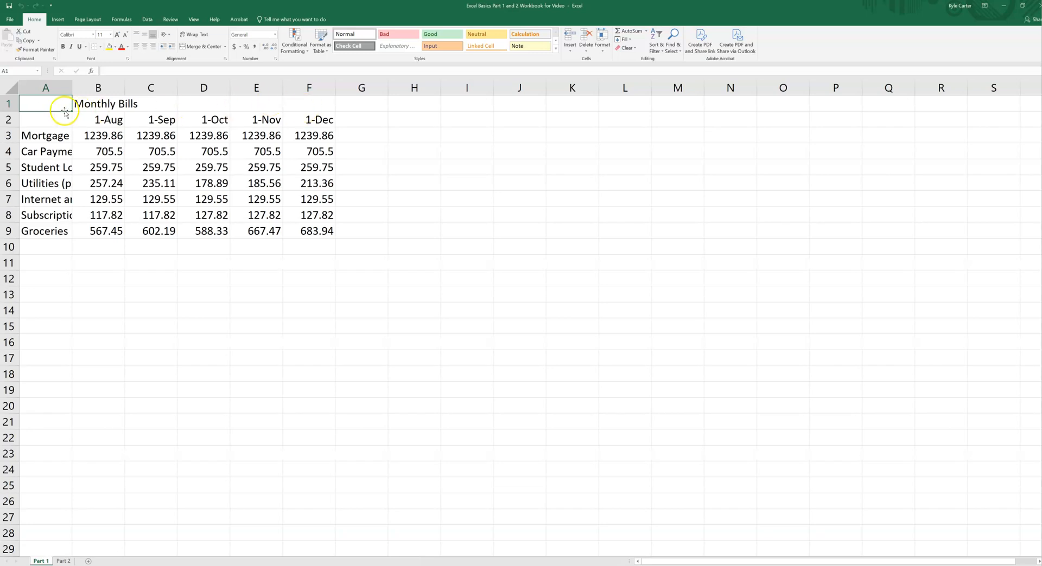
left_click(55, 103)
left_click_drag(55, 103, 311, 104)
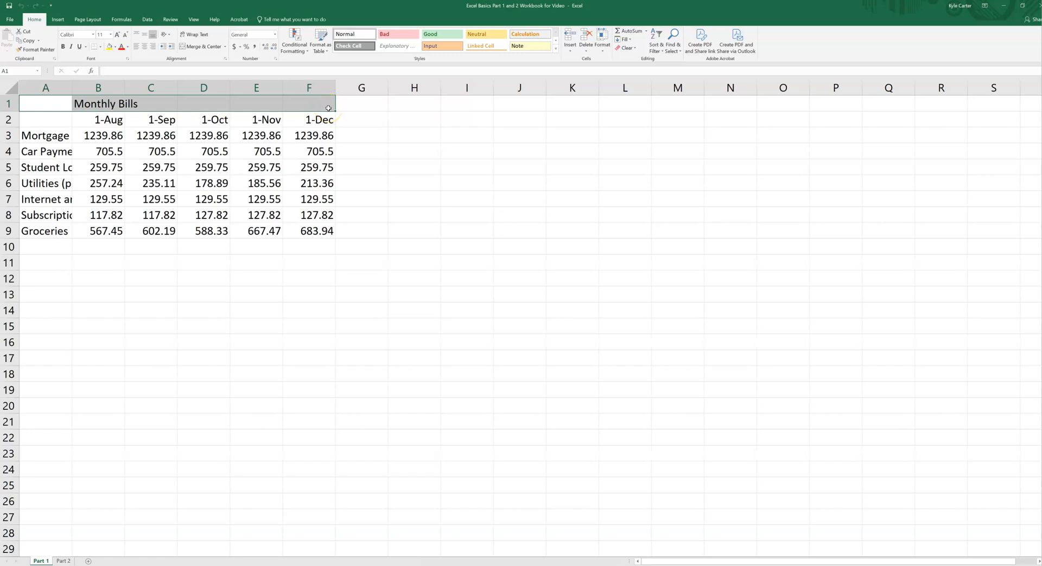
left_click(204, 47)
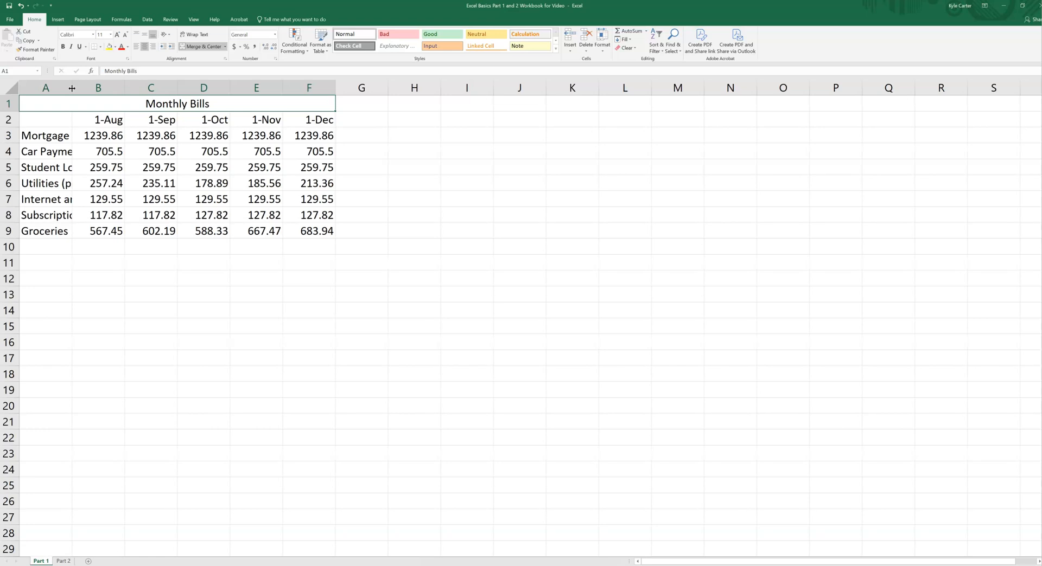
Wrap the text of the bill category labels in cells A3 through A9.
left_click(62, 153)
left_click(59, 168)
left_click(61, 183)
left_click(63, 198)
left_click(61, 215)
left_click(54, 152)
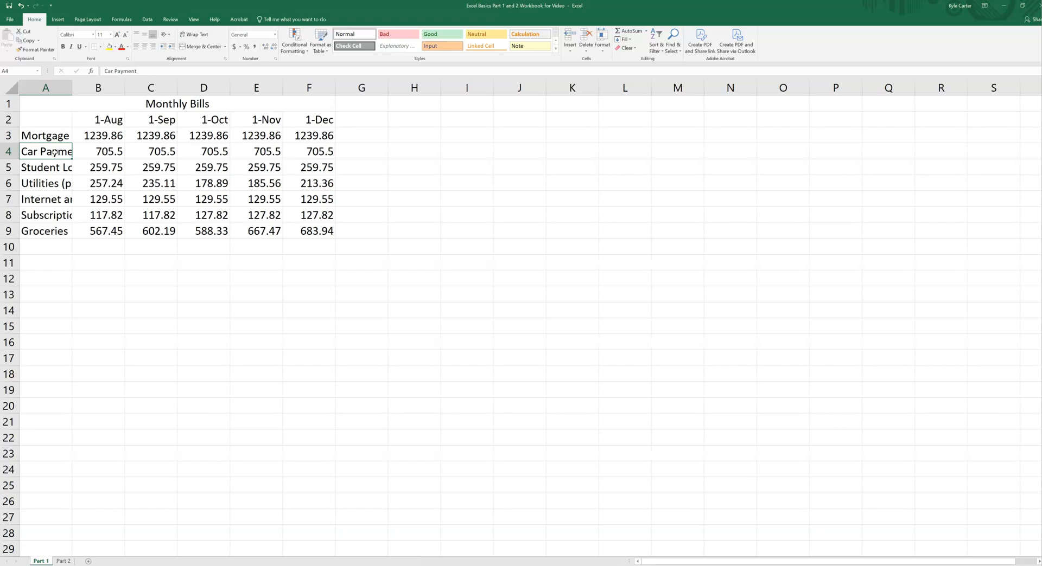
left_click(48, 136)
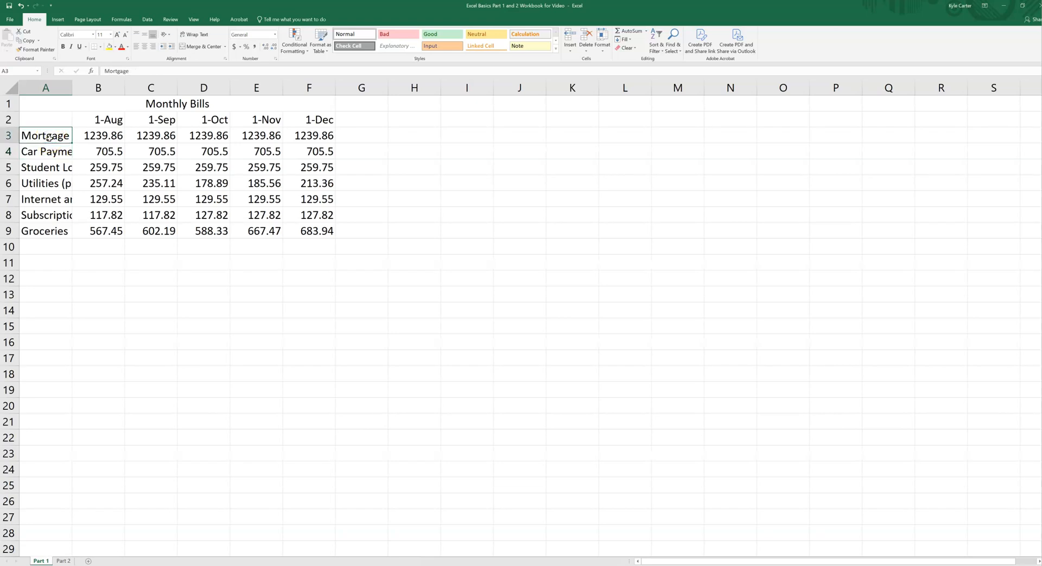
left_click_drag(47, 135, 41, 230)
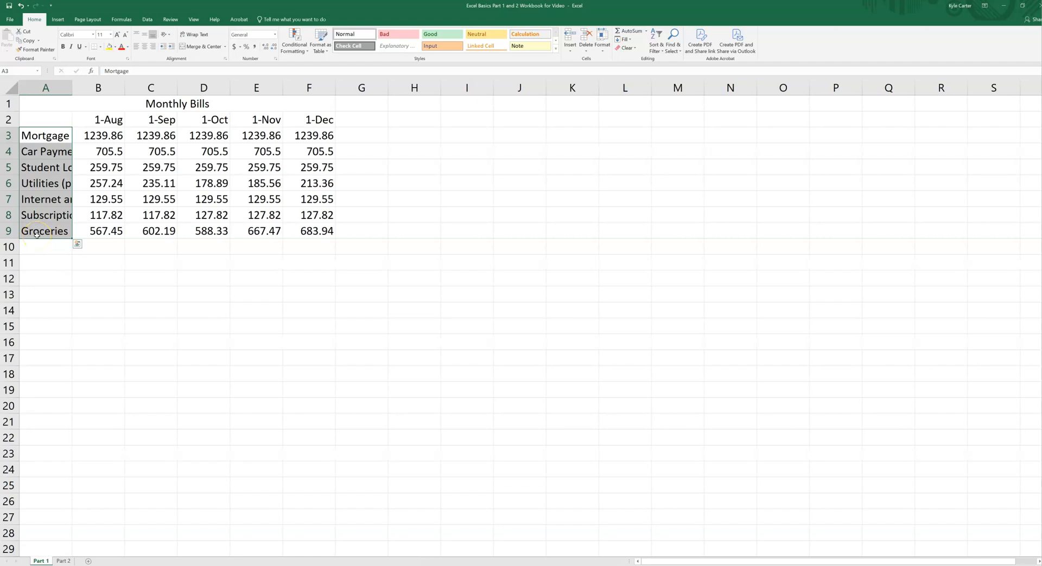
left_click(199, 36)
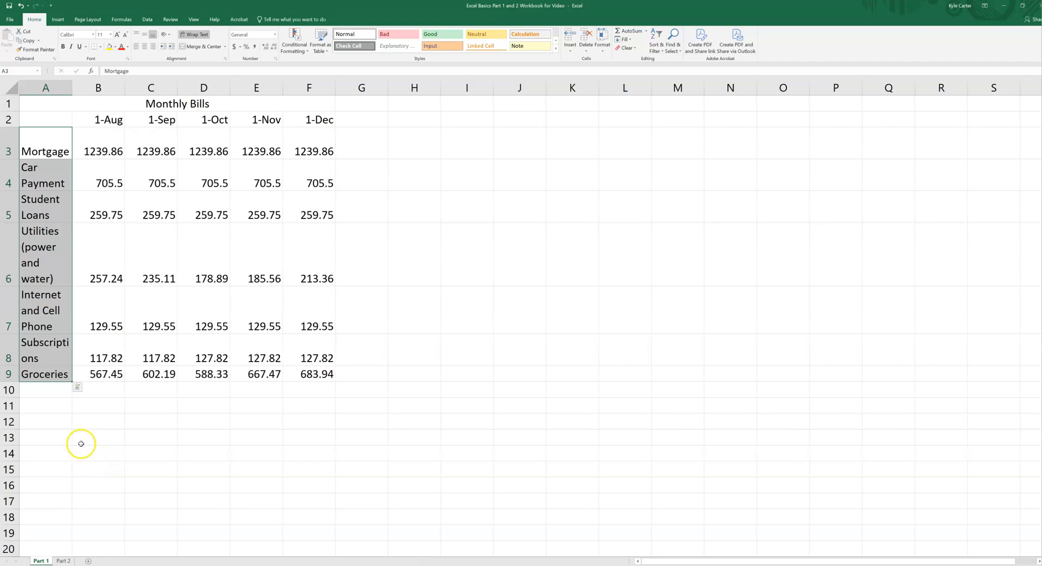
left_click_drag(53, 137, 46, 378)
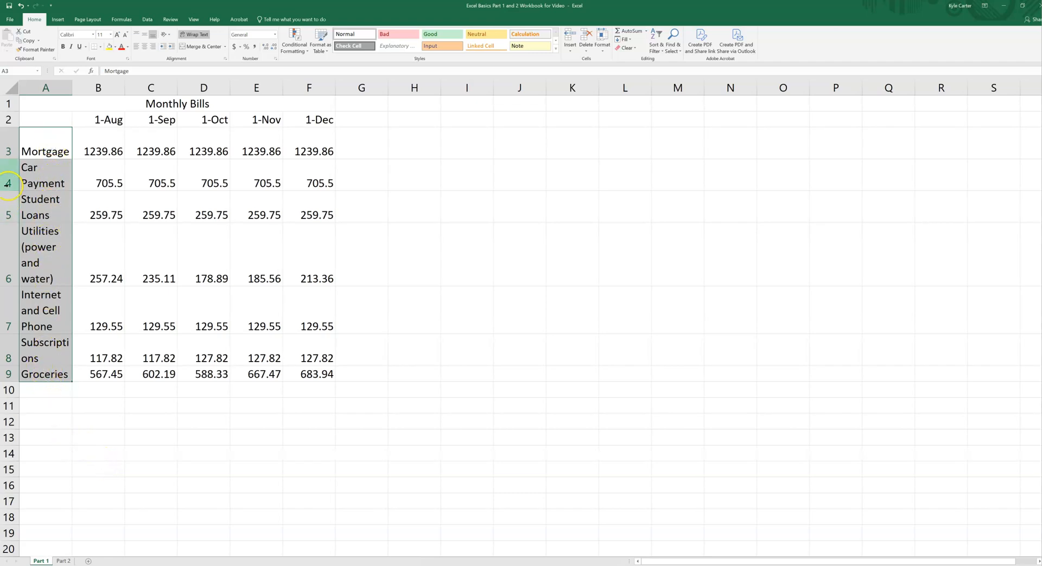
Widen column A to roughly twice its width so the wrapped bill labels take at most two lines.
left_click(9, 262)
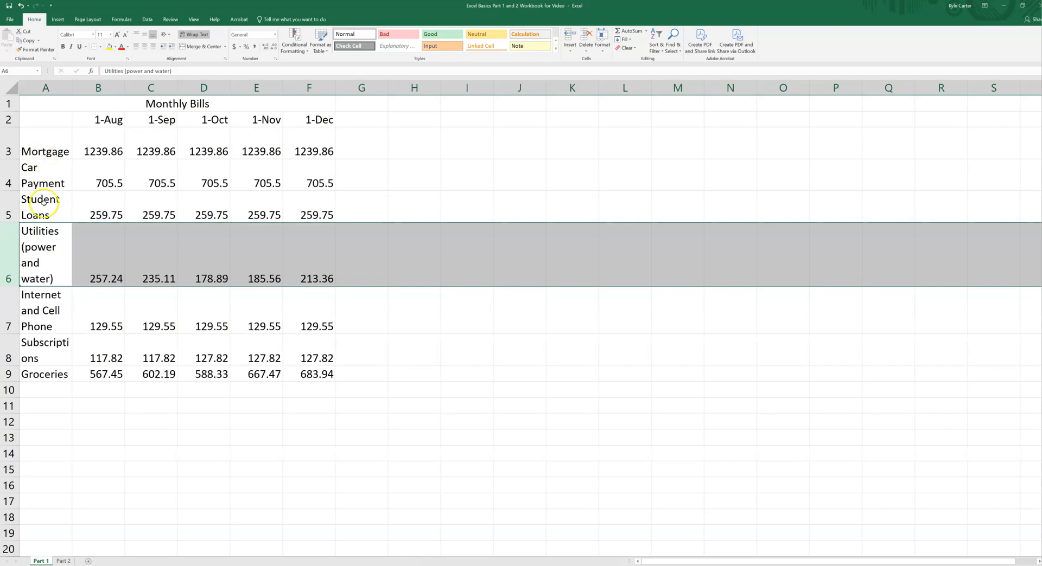
left_click_drag(71, 88, 97, 88)
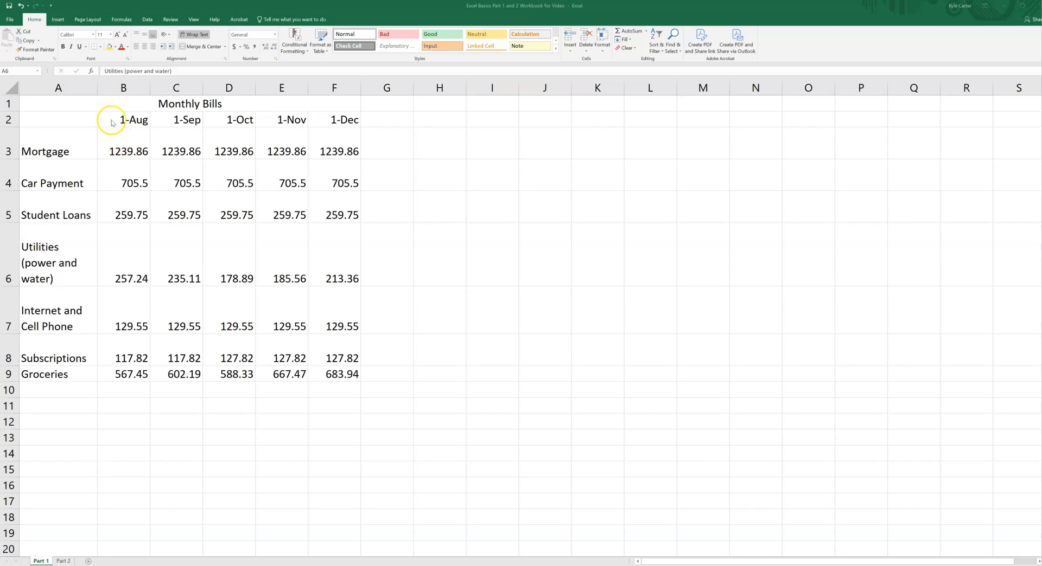
left_click(97, 88)
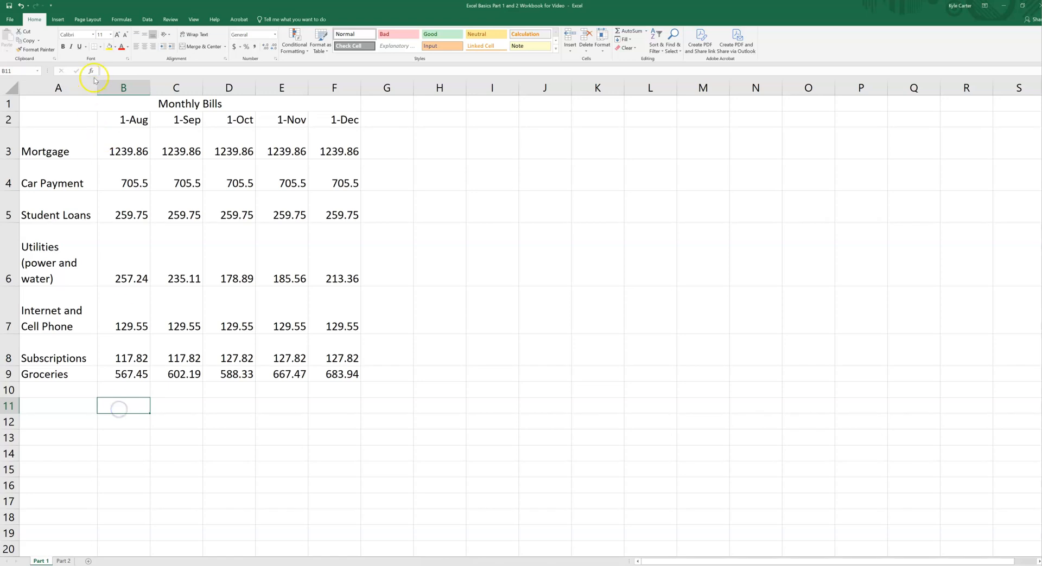
left_click_drag(97, 88, 117, 88)
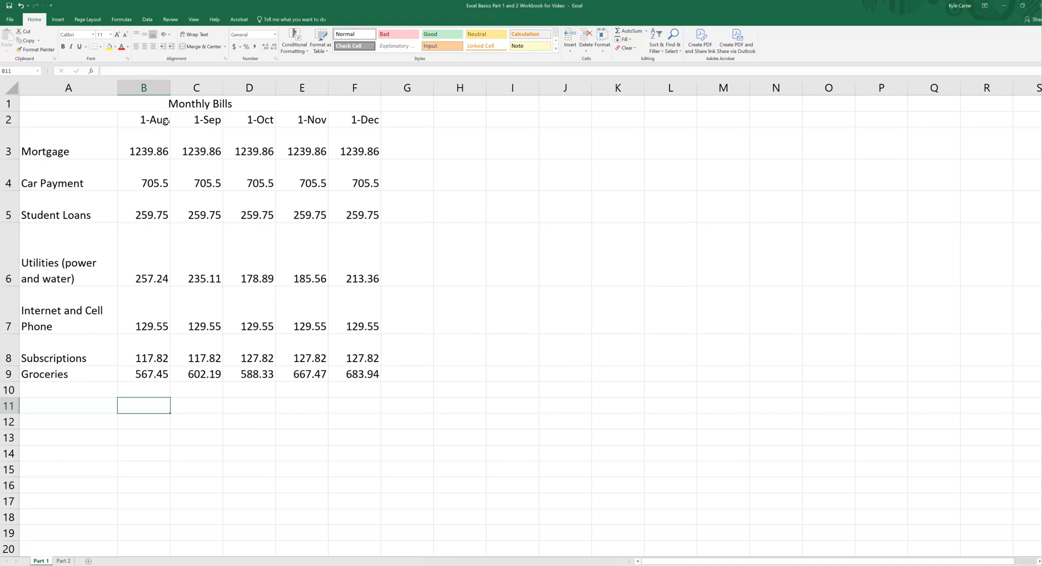
Apply the Short Date format to the month headings in cells B2 through F2.
left_click_drag(133, 120, 339, 120)
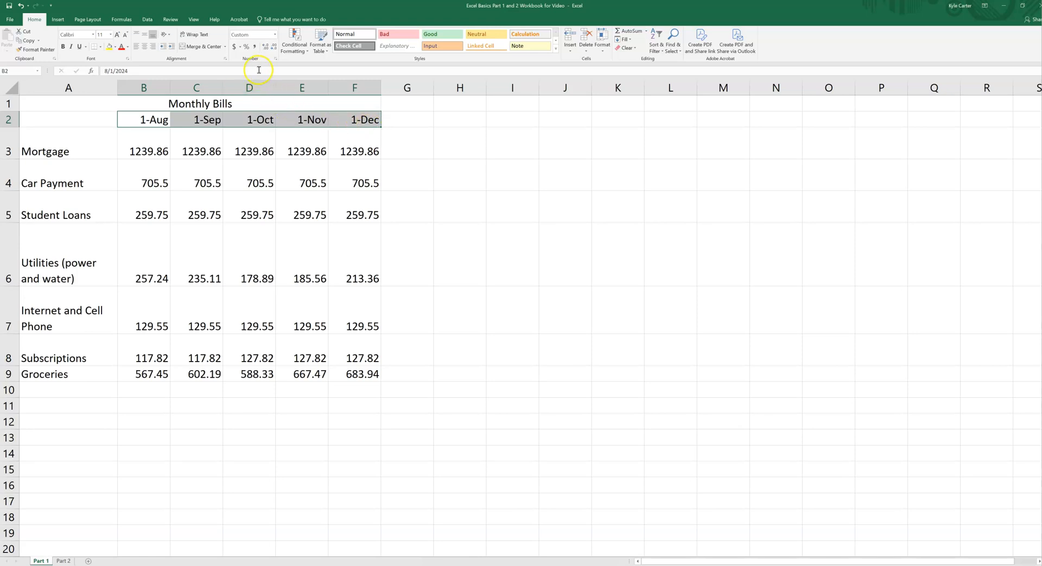
left_click(275, 34)
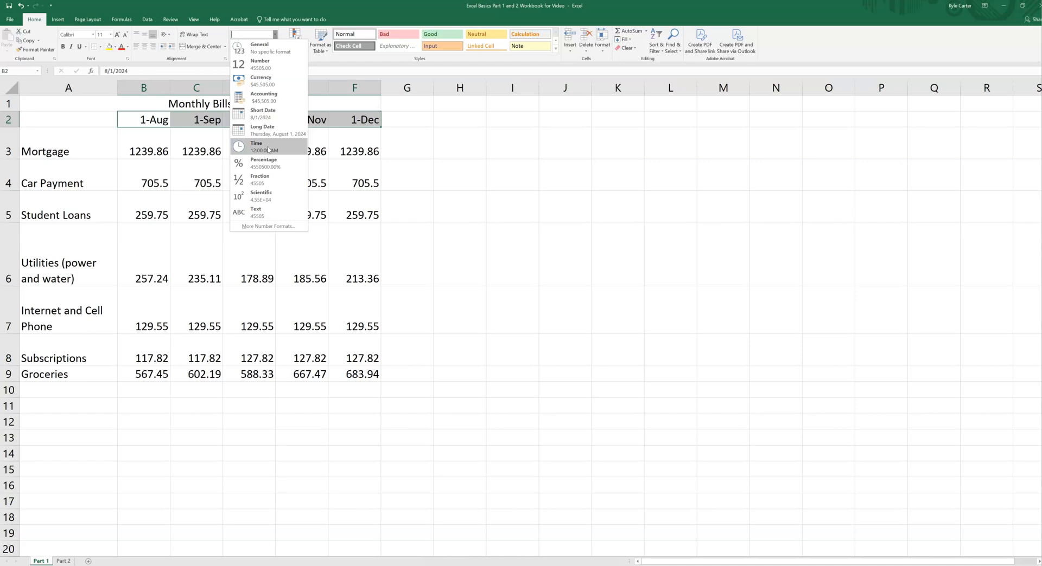
left_click(270, 120)
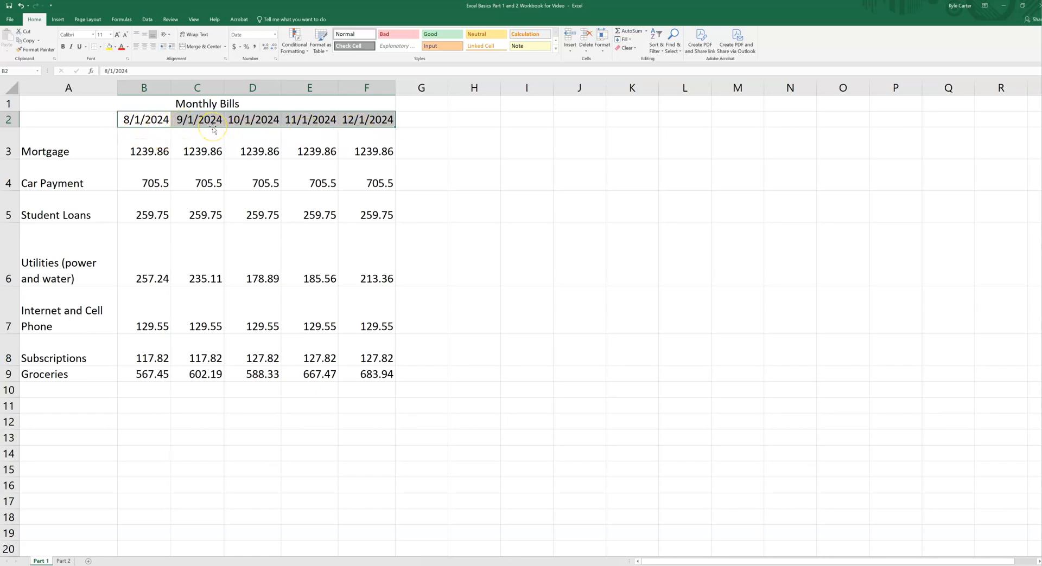
Switch the date headings in B2:F2 to Long Date and back to Short Date.
left_click(275, 34)
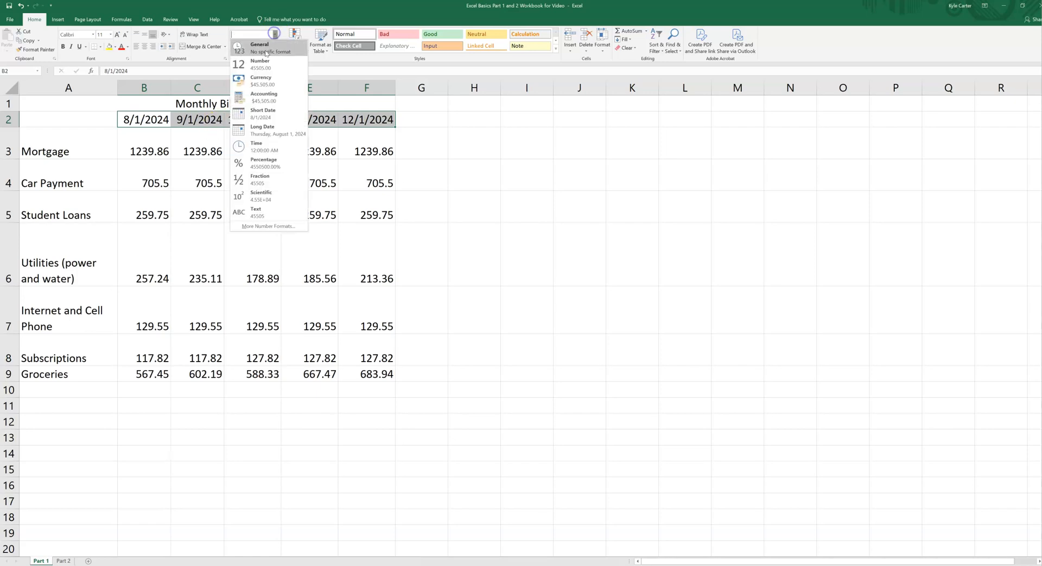
left_click(260, 130)
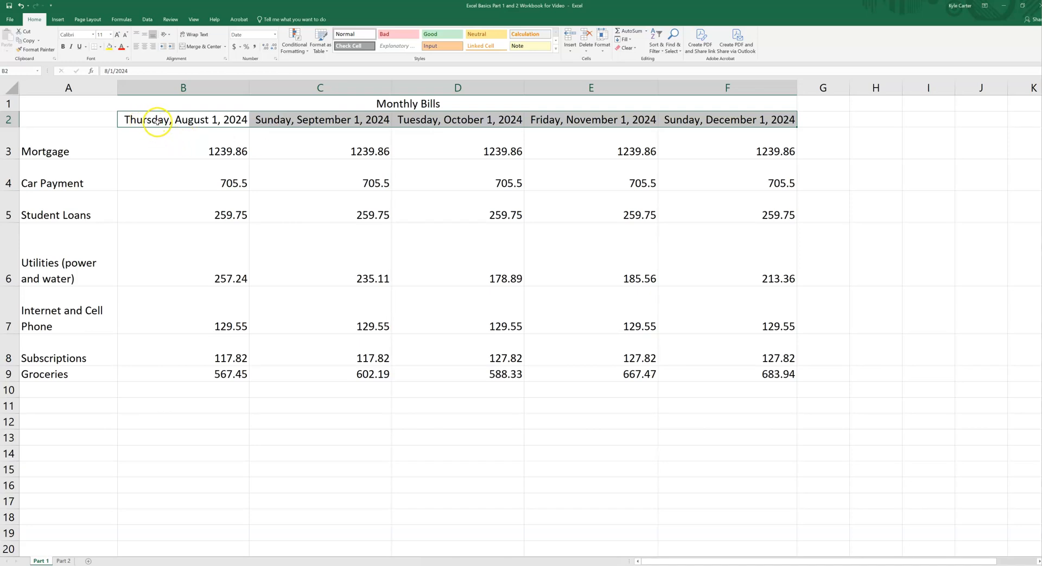
left_click(275, 34)
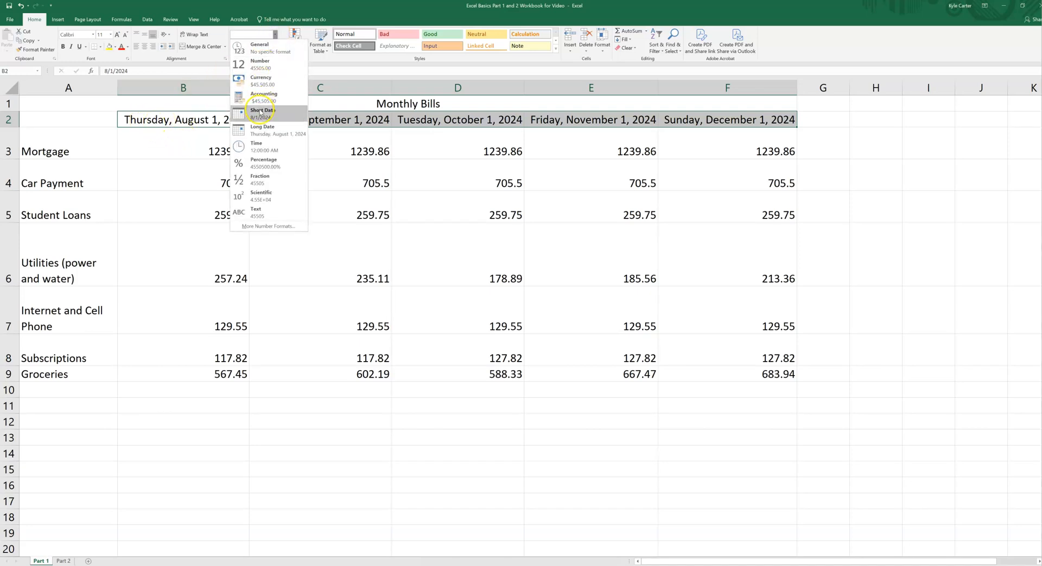
left_click(261, 113)
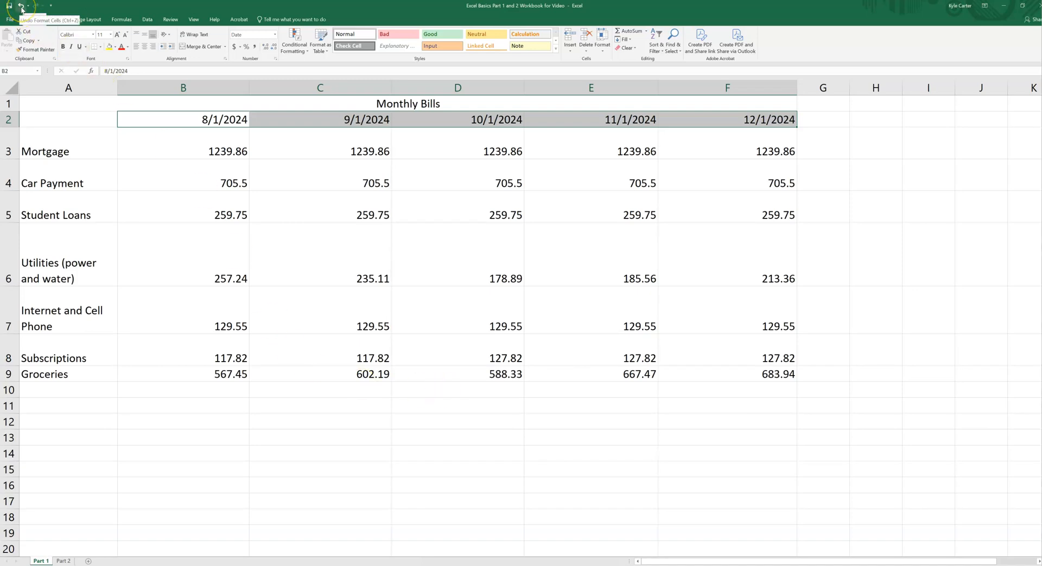
Undo the last two date format changes on the headings in B2:F2.
left_click(21, 8)
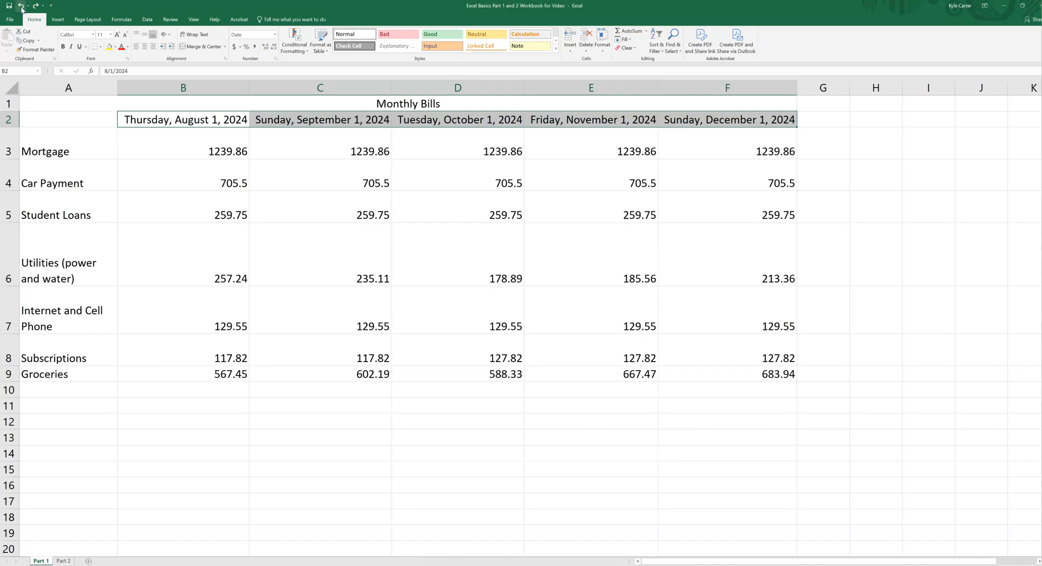
left_click(21, 7)
left_click(21, 7)
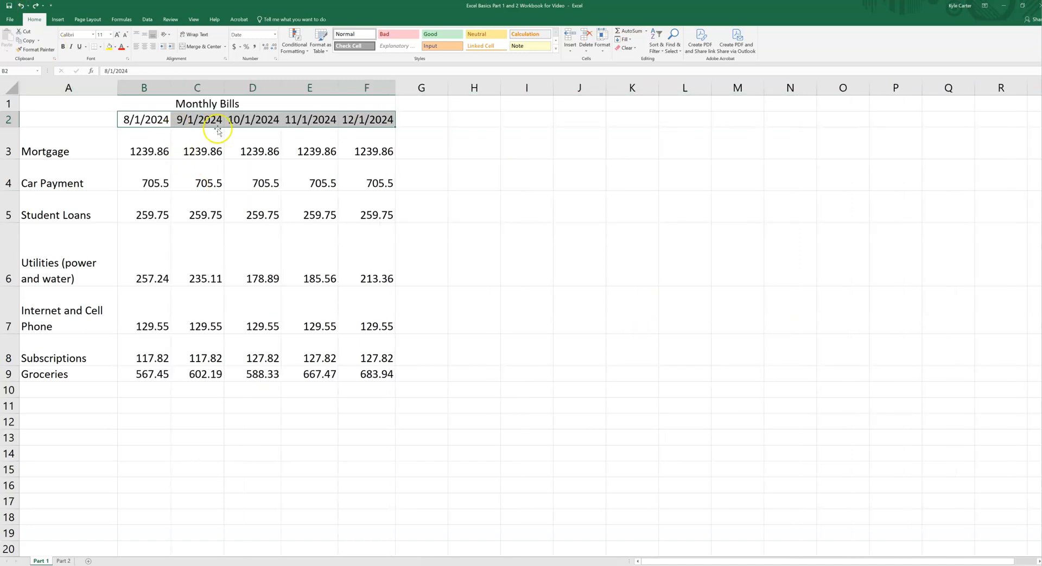
left_click(416, 393)
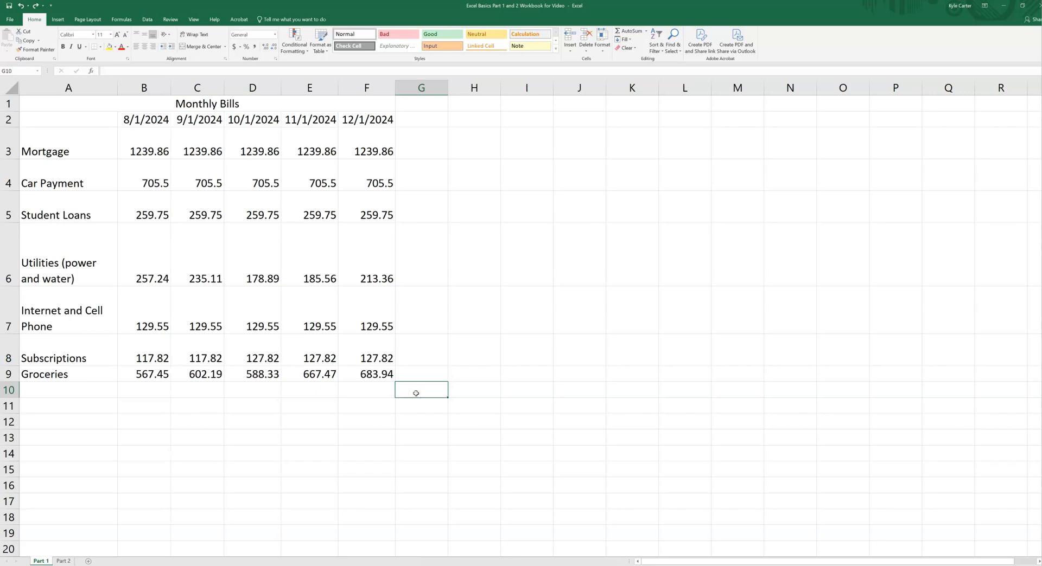
Redo the Long Date format on the headings in B2:F2 and undo it again.
left_click(35, 6)
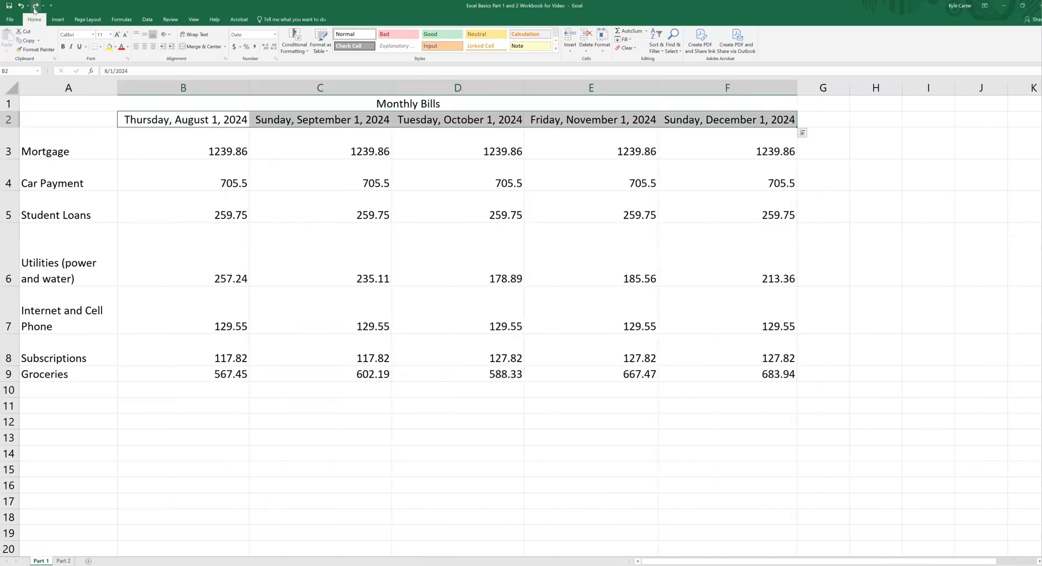
left_click(20, 6)
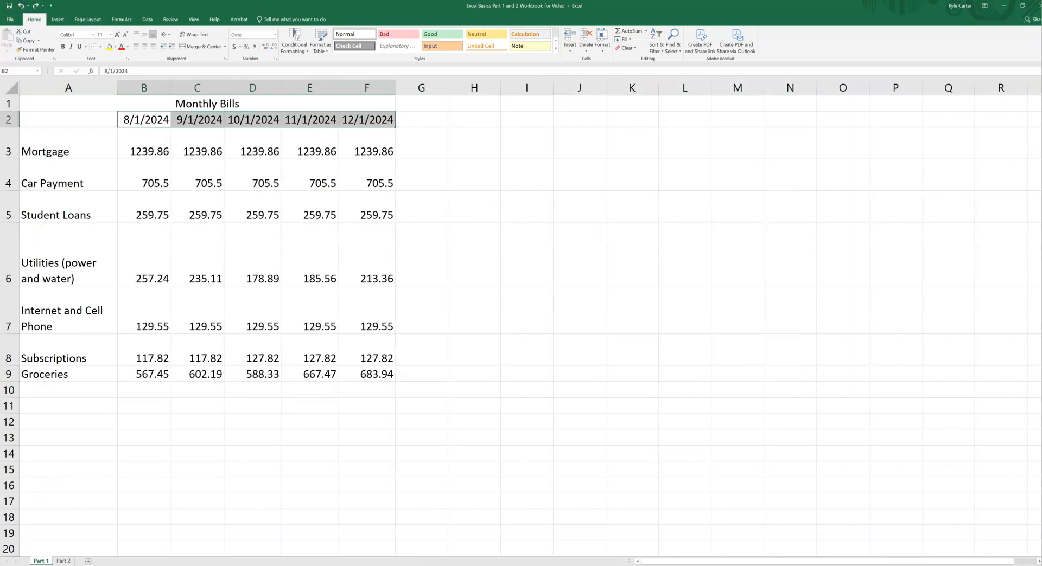
left_click(63, 513)
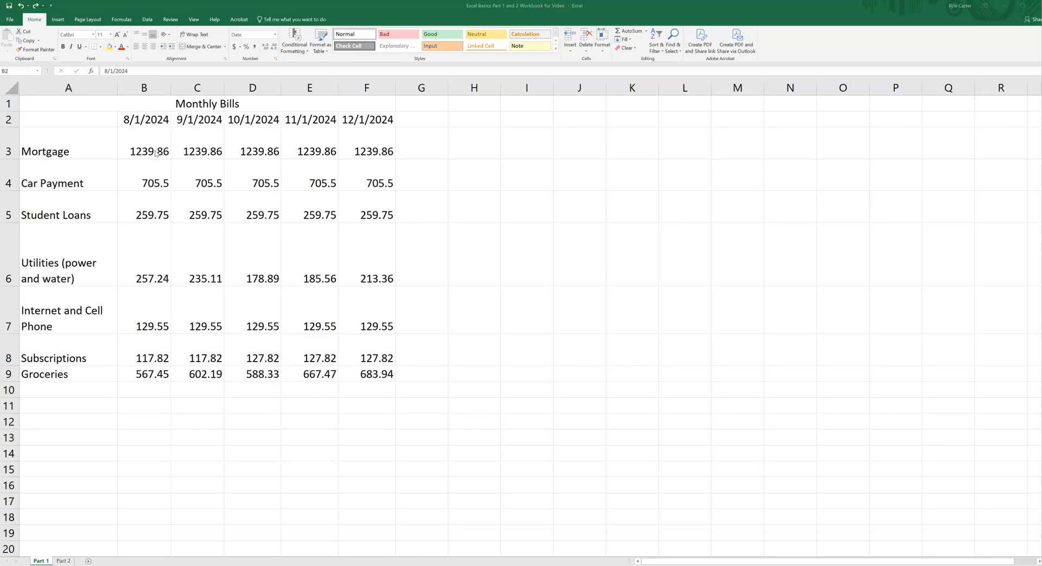
Apply the Currency format to all bill amounts in cells B3 through F9.
key("ctrl+shift+Right")
left_click(154, 151)
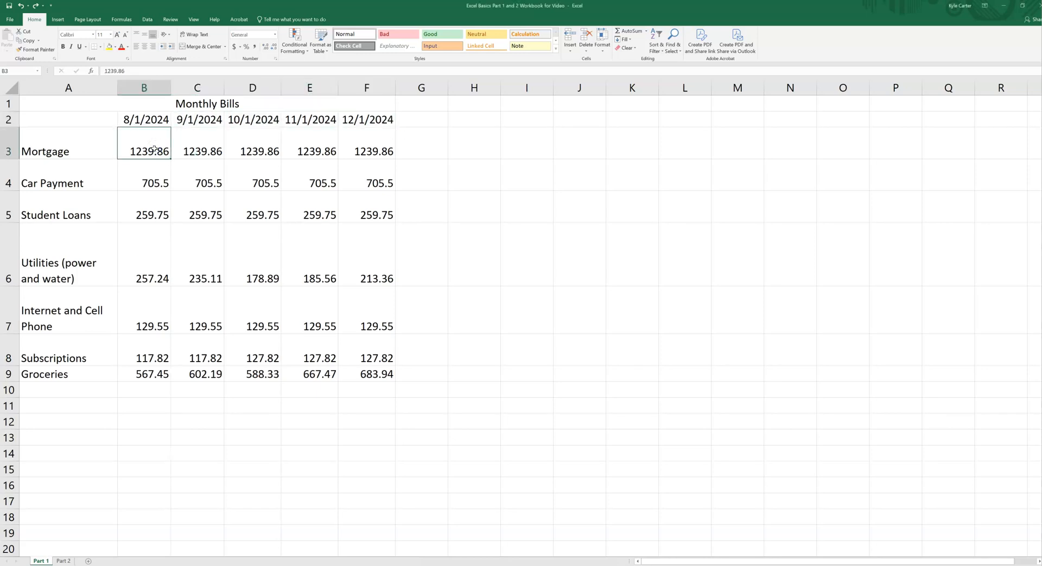
left_click_drag(152, 148, 373, 378)
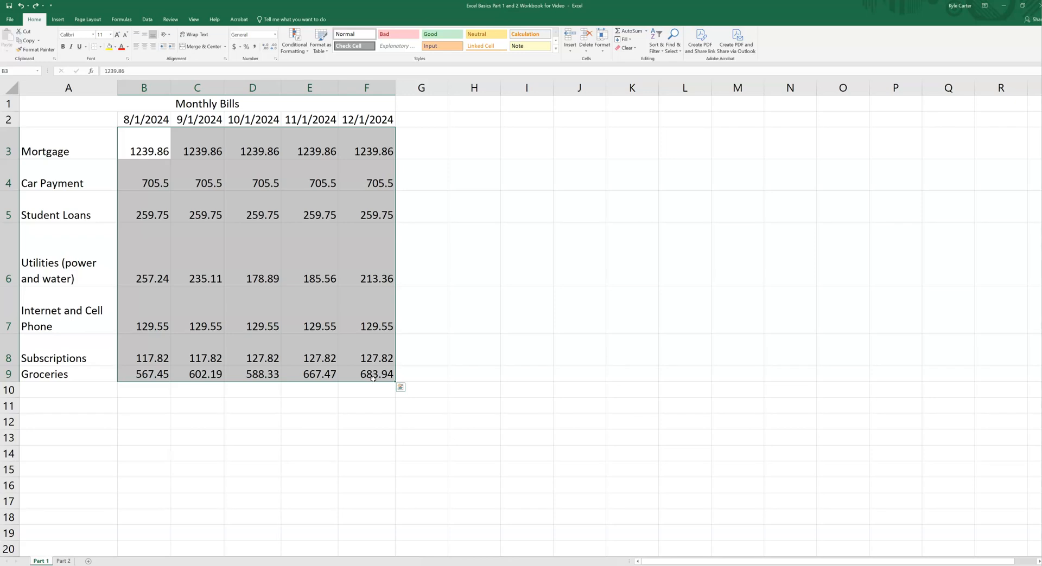
left_click(275, 35)
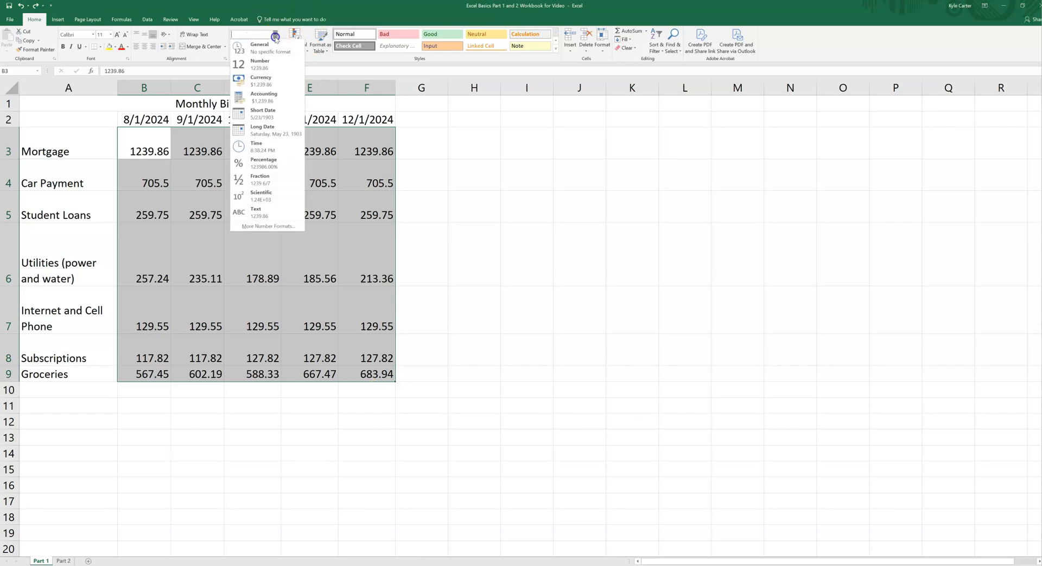
left_click(270, 87)
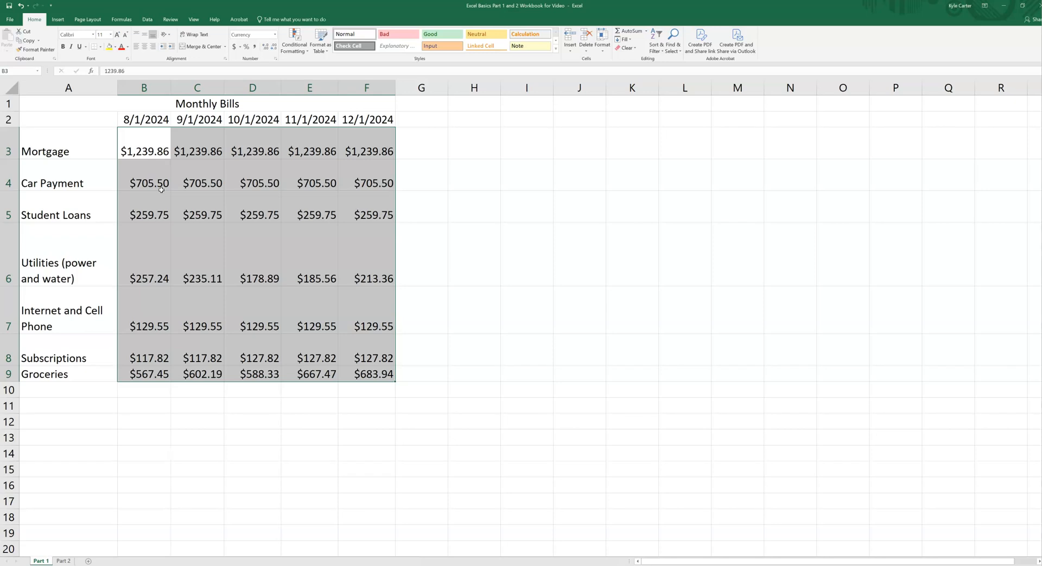
left_click(365, 392)
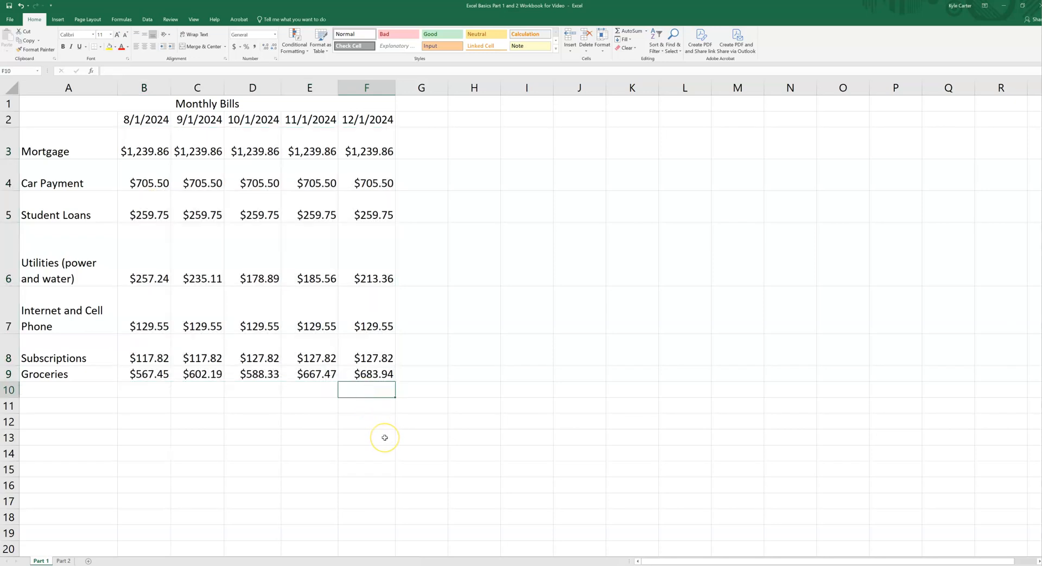